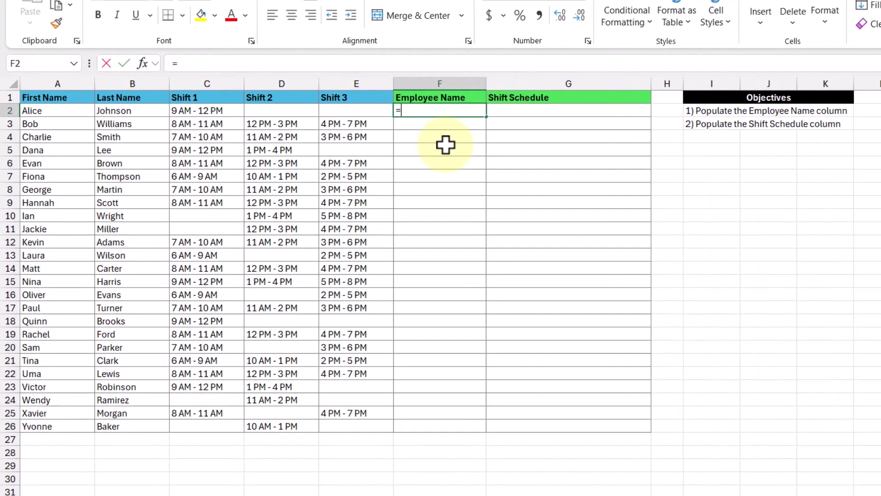
- Start a TEXTJOIN formula in F2 with a space delimiter and TRUE to ignore empty cells
type("textj")
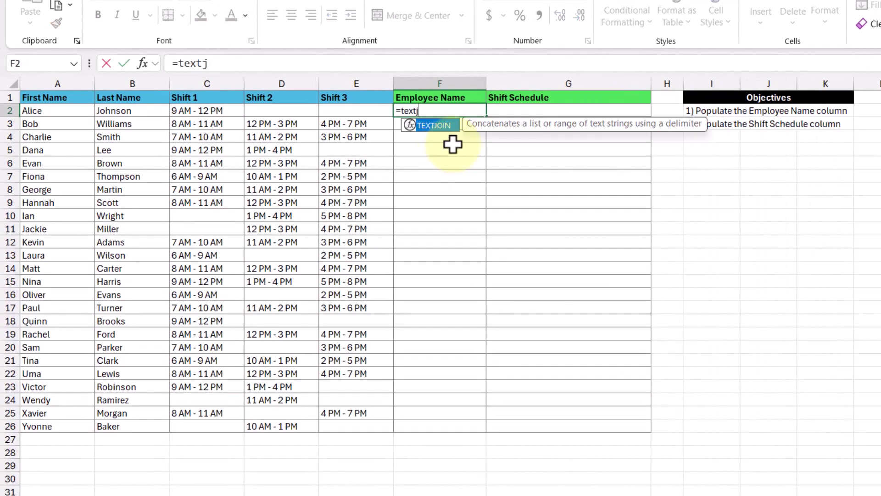
double_click(456, 124)
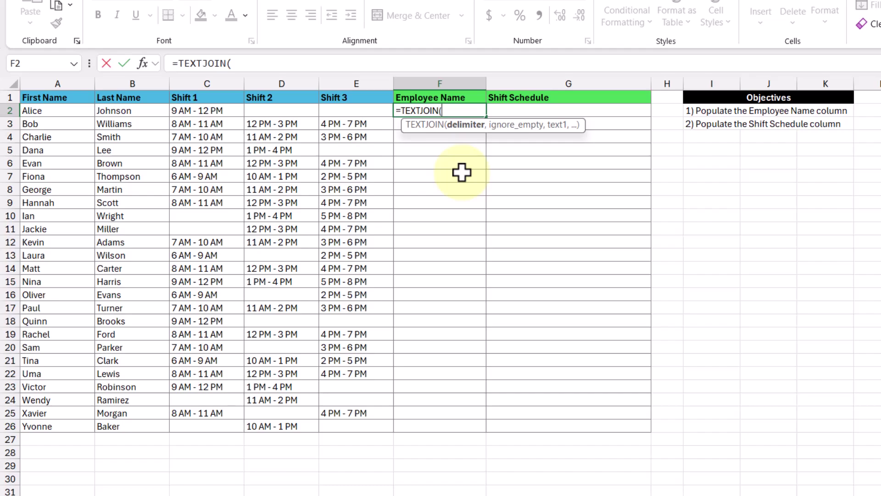
type("\" \",")
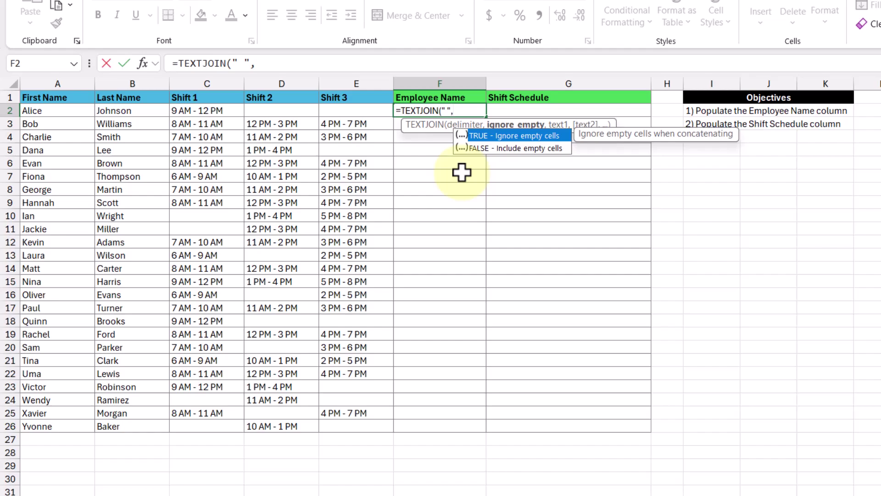
double_click(497, 136)
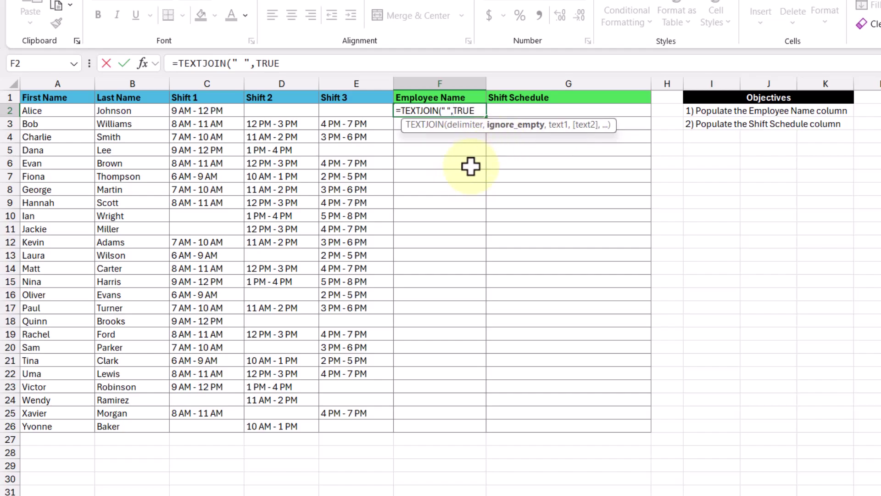
type(",")
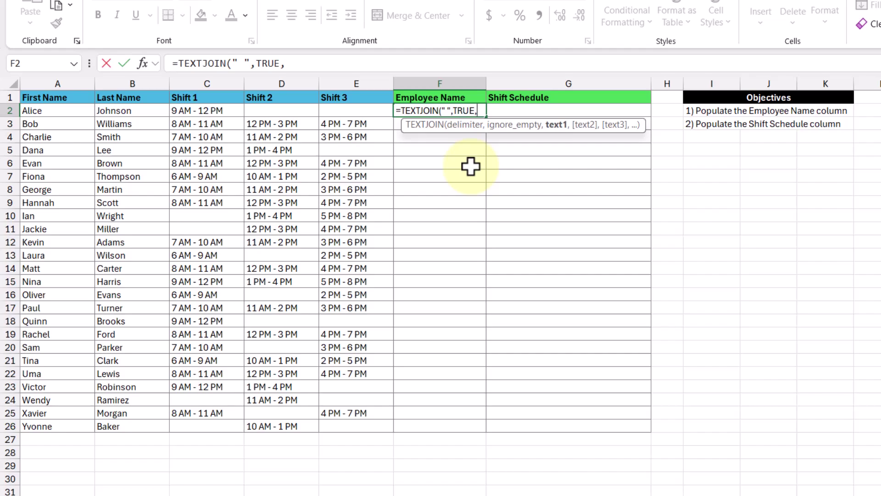
- Finish the F2 formula with the range A2:B2 and fill it down to F26
left_click(72, 110)
type(",")
left_click(103, 110)
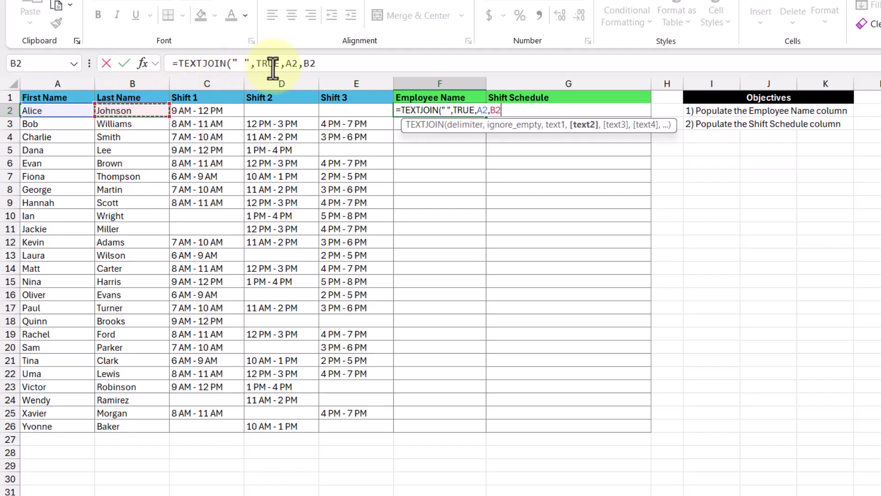
left_click_drag(285, 63, 317, 64)
key("BackSpace")
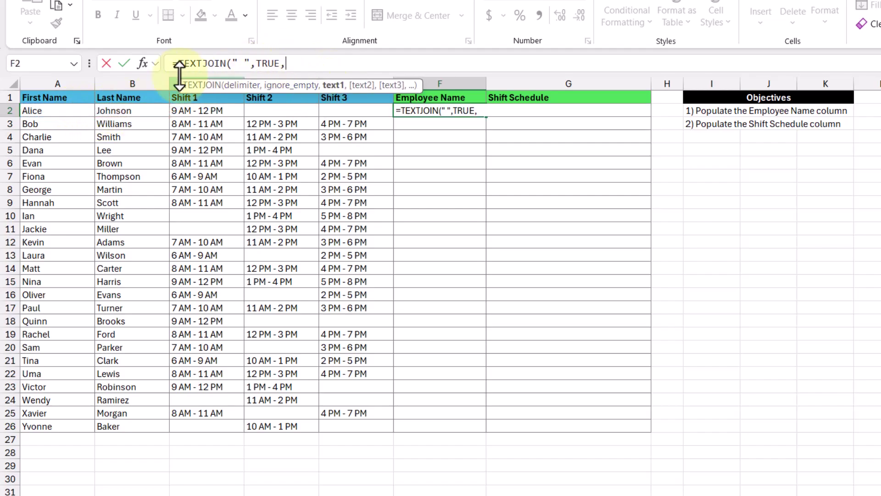
left_click_drag(64, 110, 121, 113)
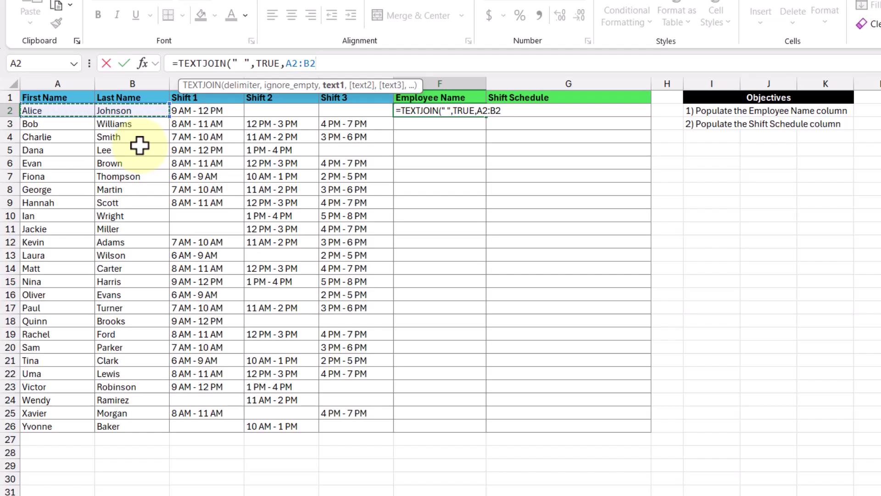
key("Return")
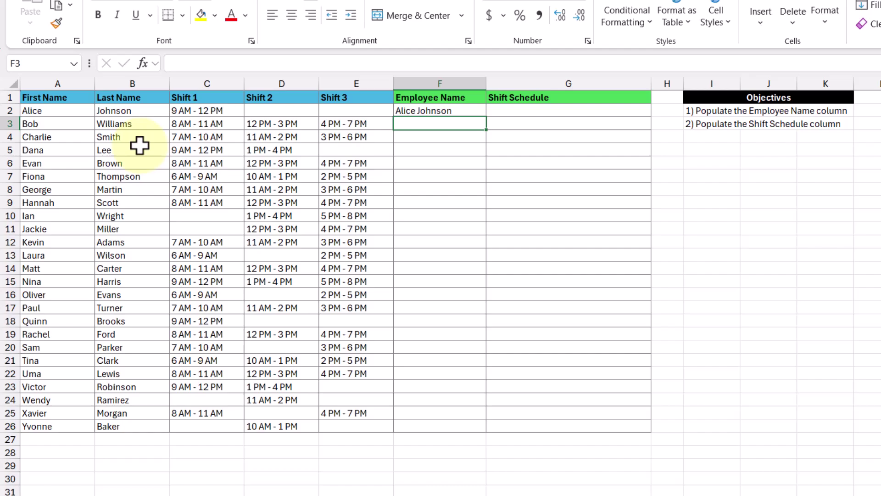
left_click(472, 109)
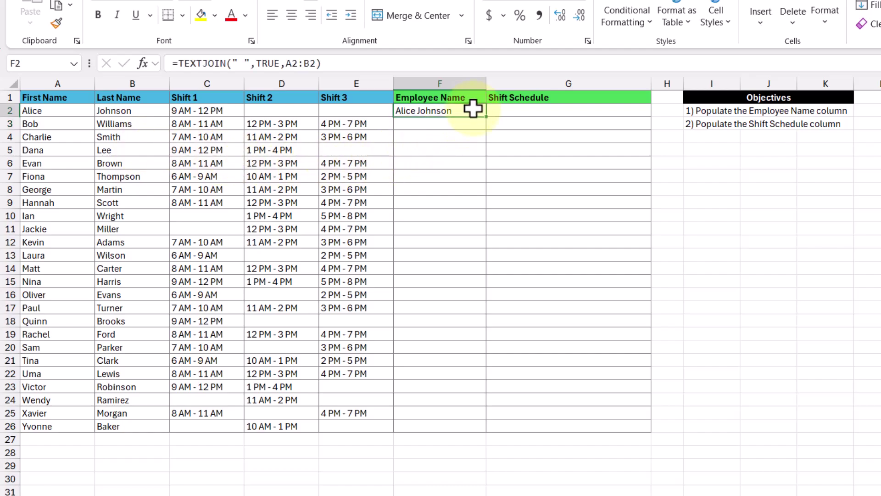
double_click(485, 117)
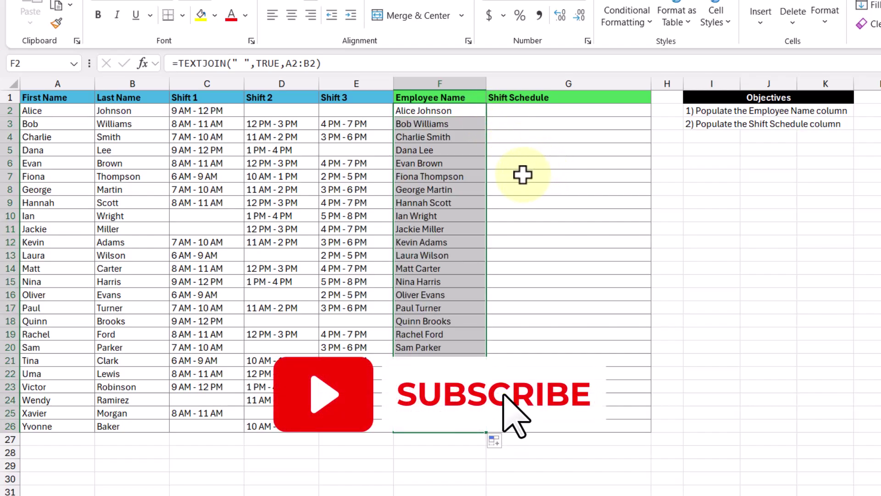
- Enter =TEXTJOIN("; ",FALSE,C2:E2) in G2 to join the three shift cells
left_click(562, 112)
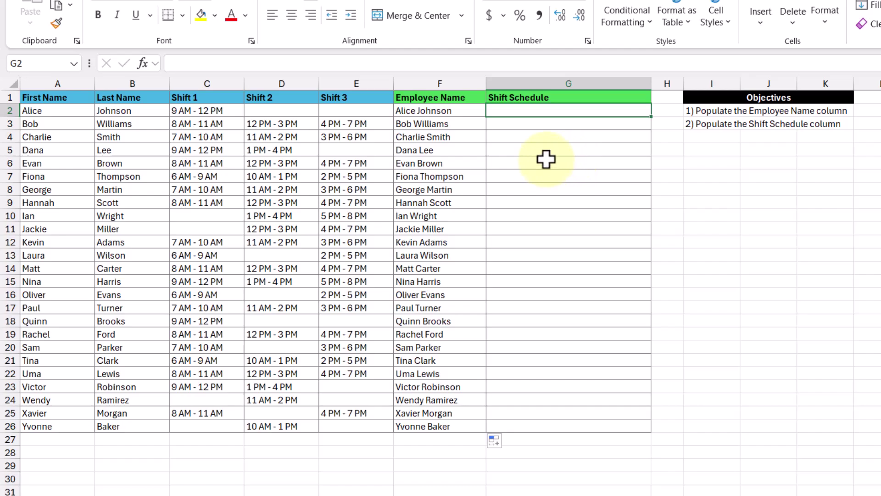
type("=text")
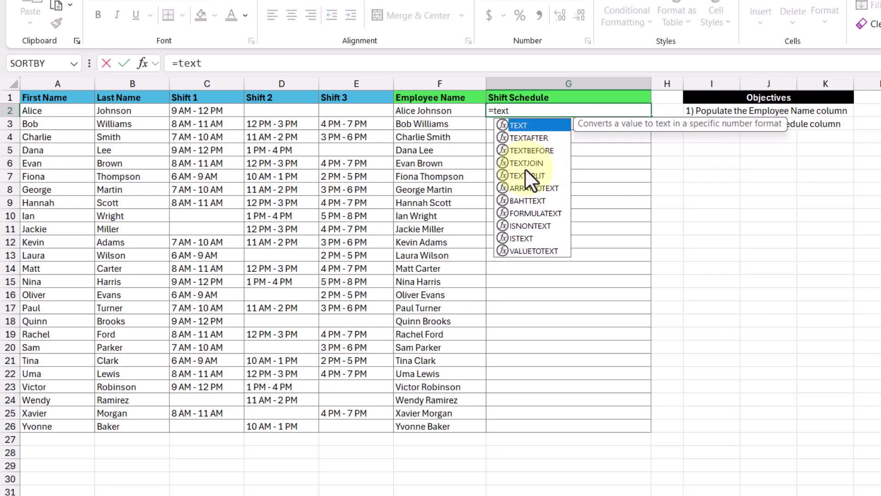
double_click(546, 160)
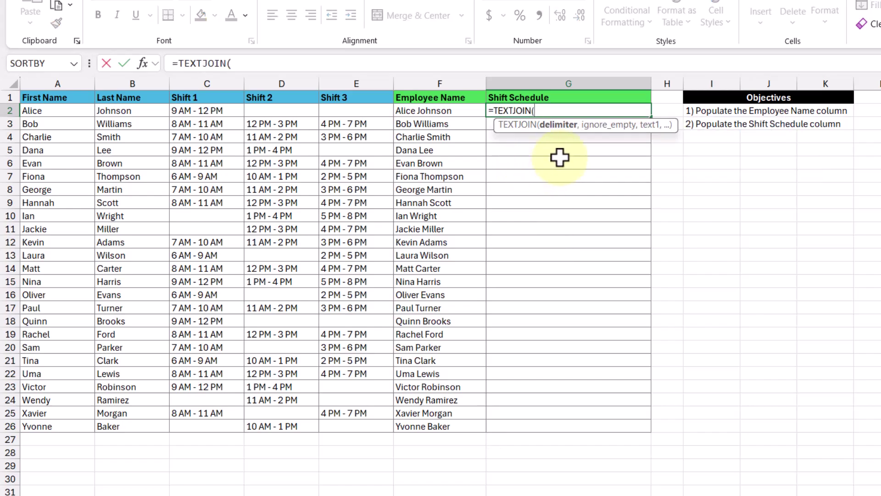
type("\"; \",")
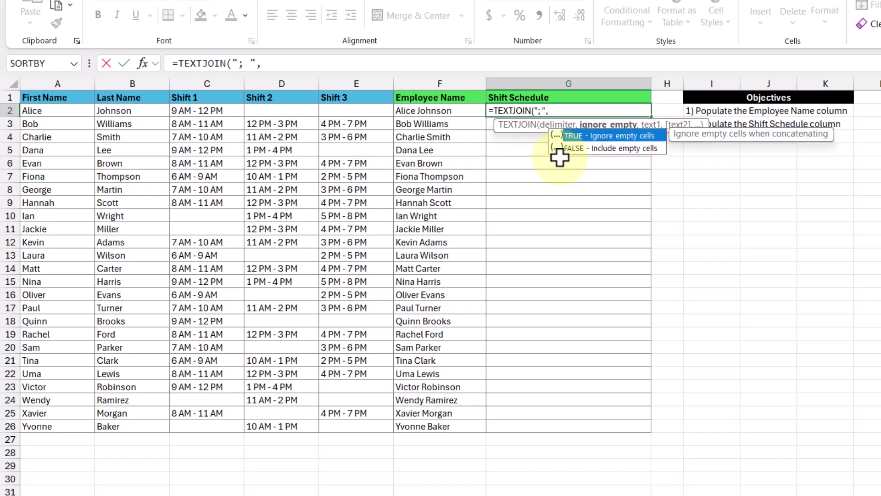
double_click(569, 148)
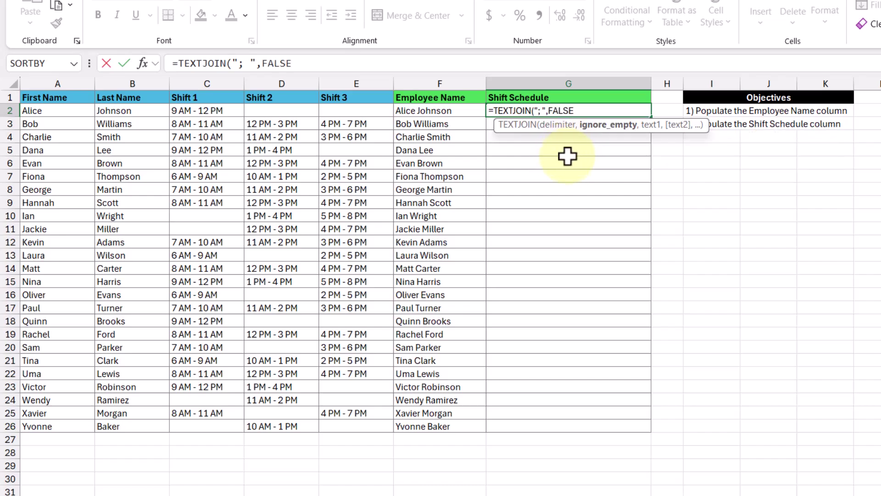
type(",")
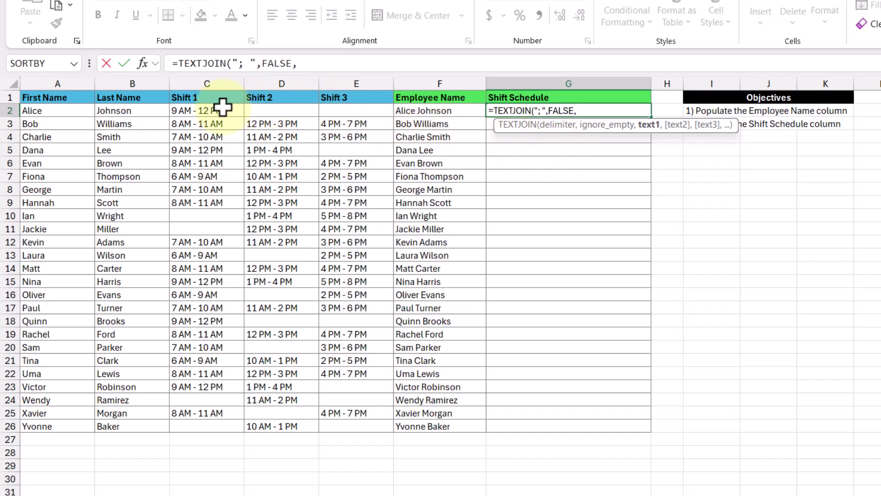
left_click_drag(219, 111, 353, 109)
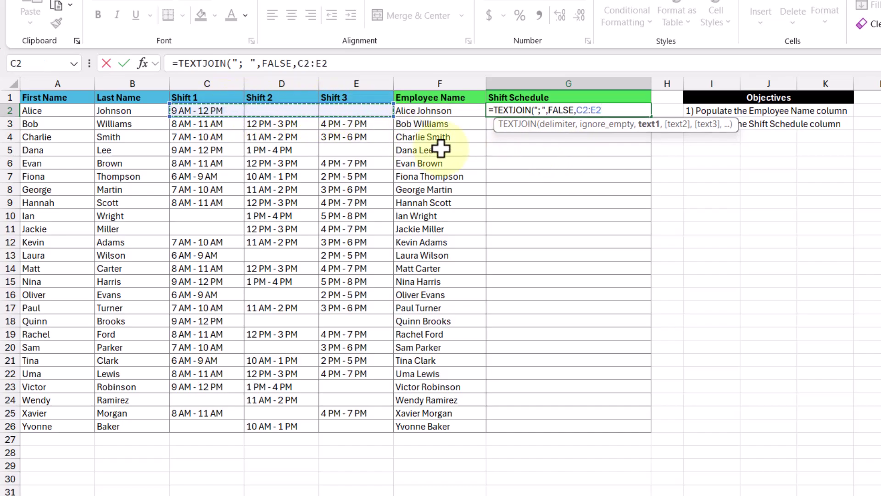
key("Return")
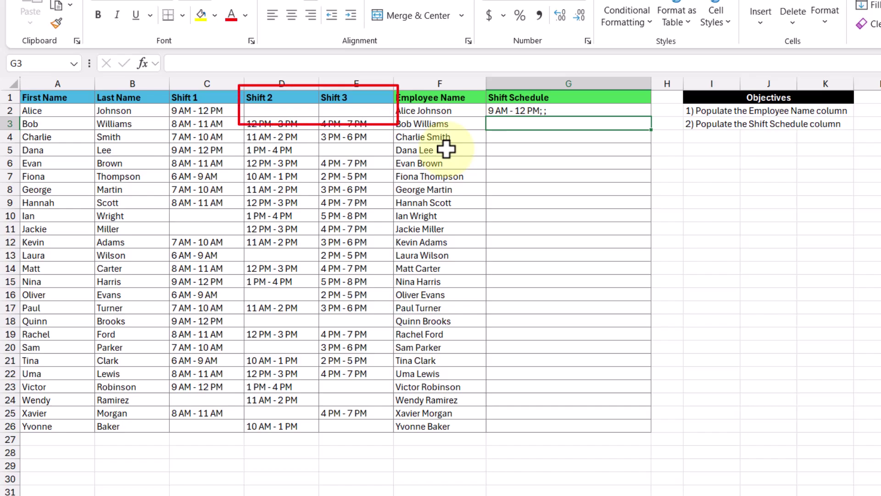
- Change G2's FALSE argument to TRUE and fill the corrected formula down to G26
key("Up")
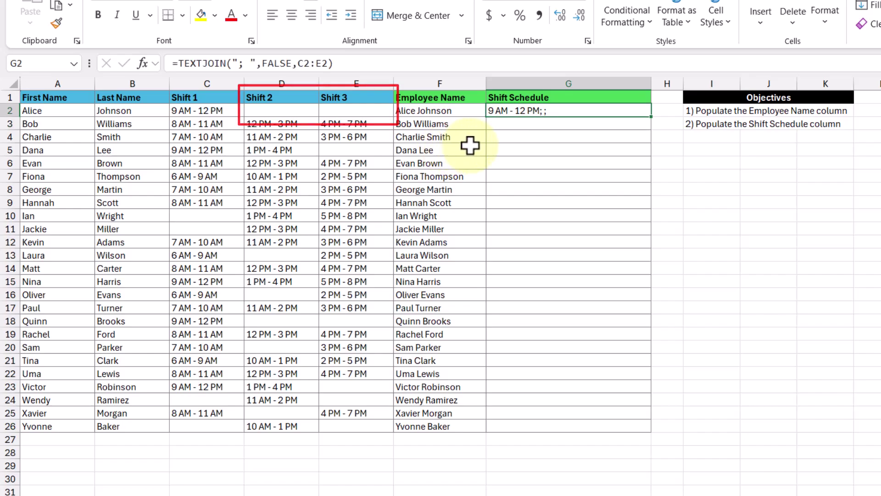
double_click(562, 112)
double_click(560, 111)
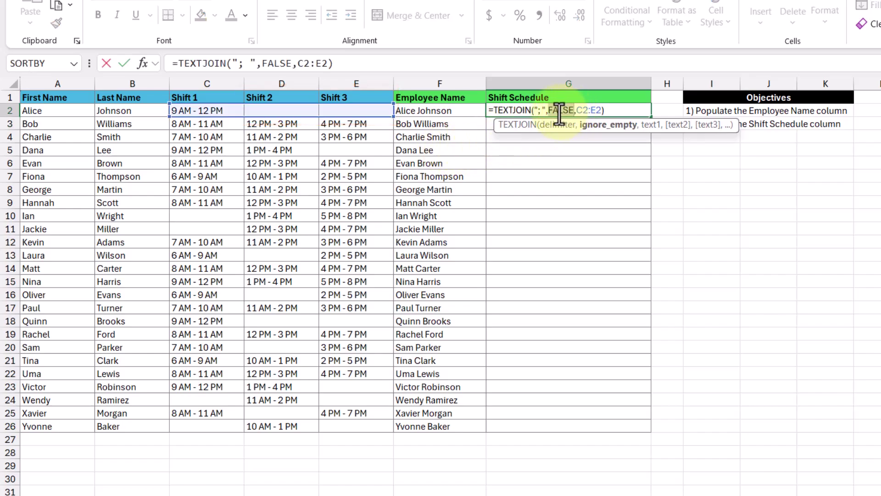
type("tru")
double_click(576, 135)
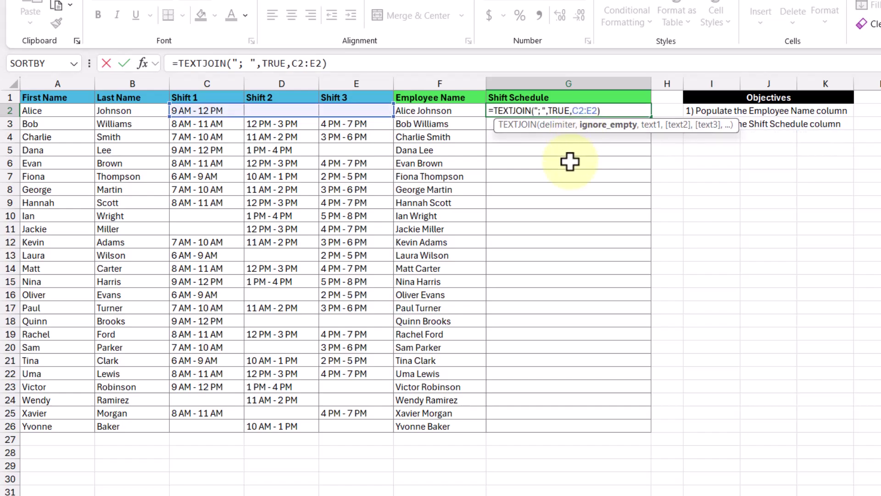
key("Return")
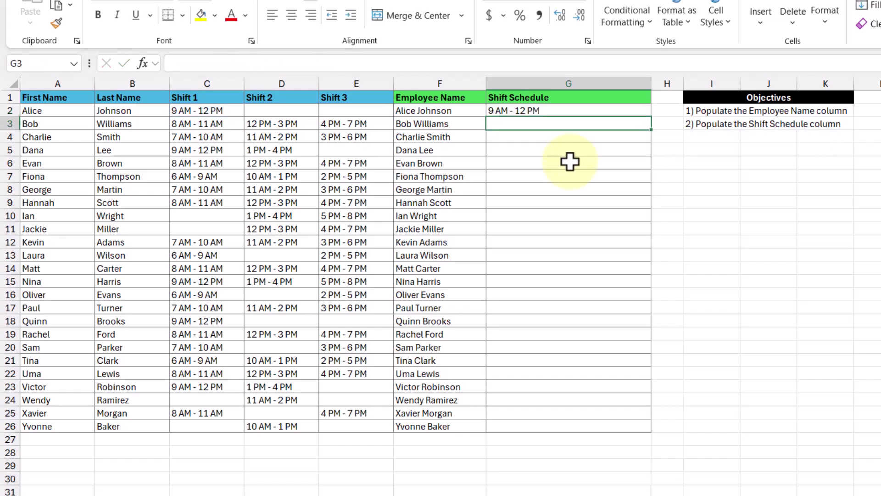
left_click(621, 109)
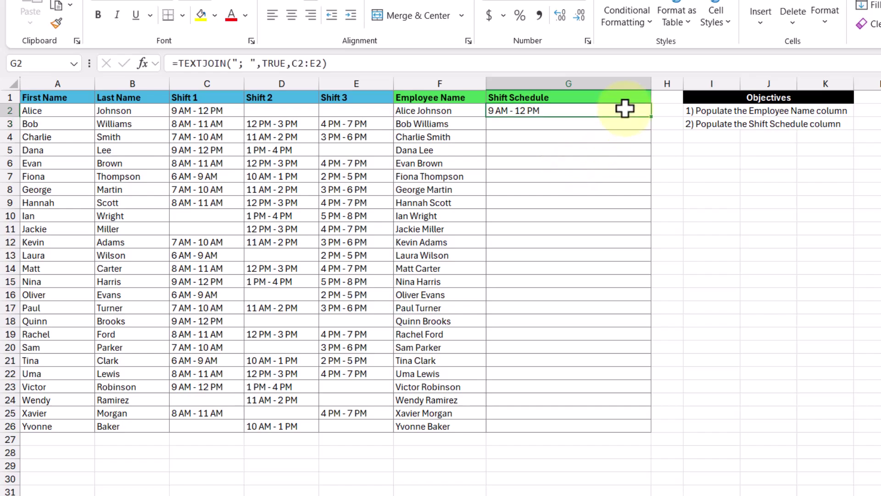
double_click(652, 117)
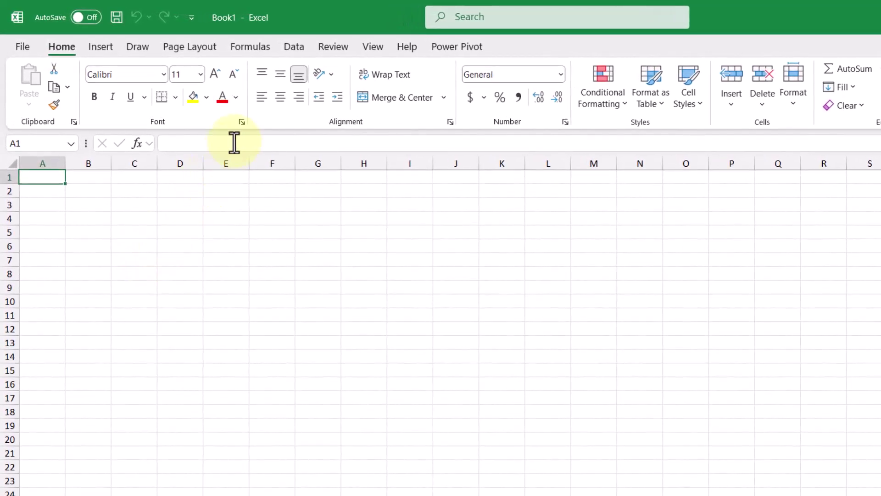
- Import from the Excel workbook Combine Multiple Columns.xlsx and preview its EmployeeData table
left_click(294, 47)
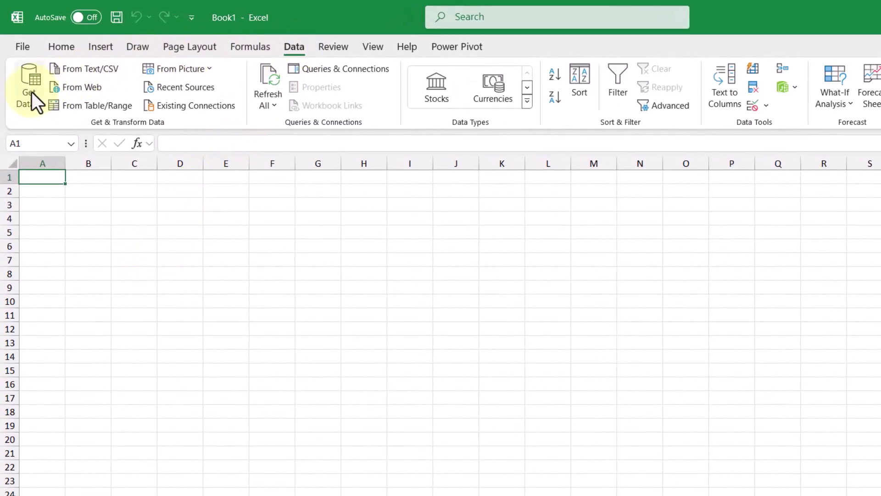
left_click(29, 92)
mouse_move(109, 124)
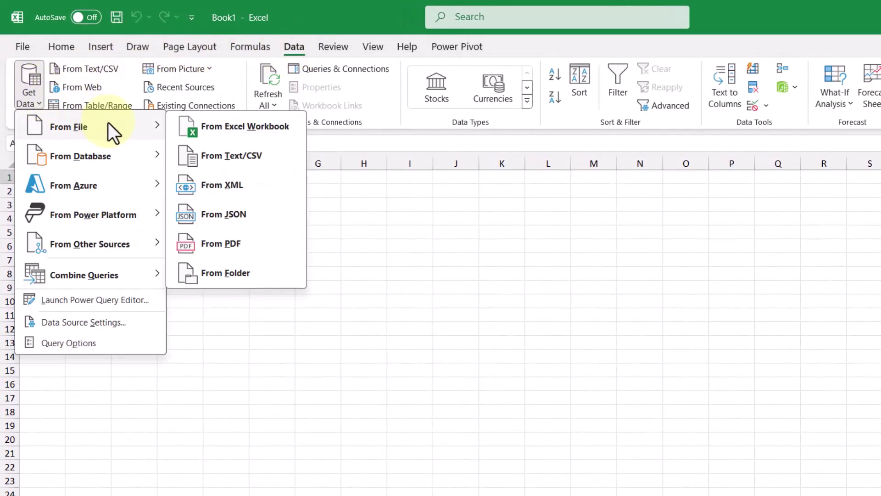
left_click(294, 123)
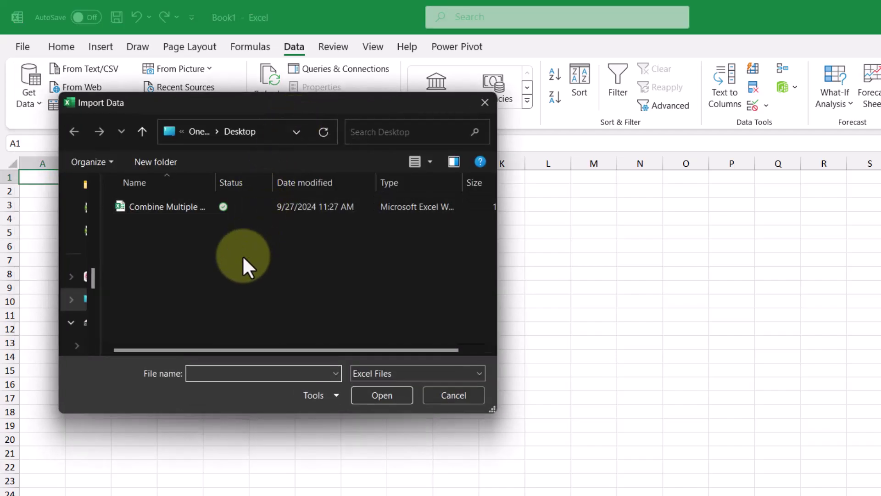
double_click(178, 206)
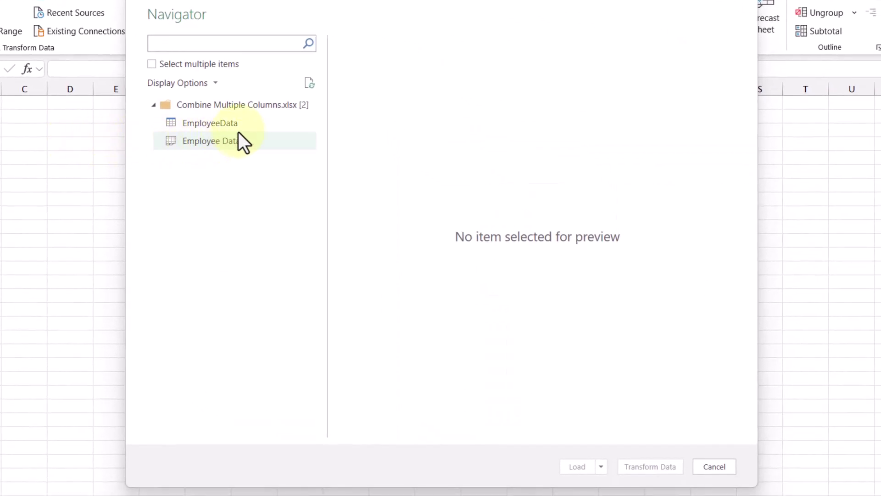
left_click(257, 123)
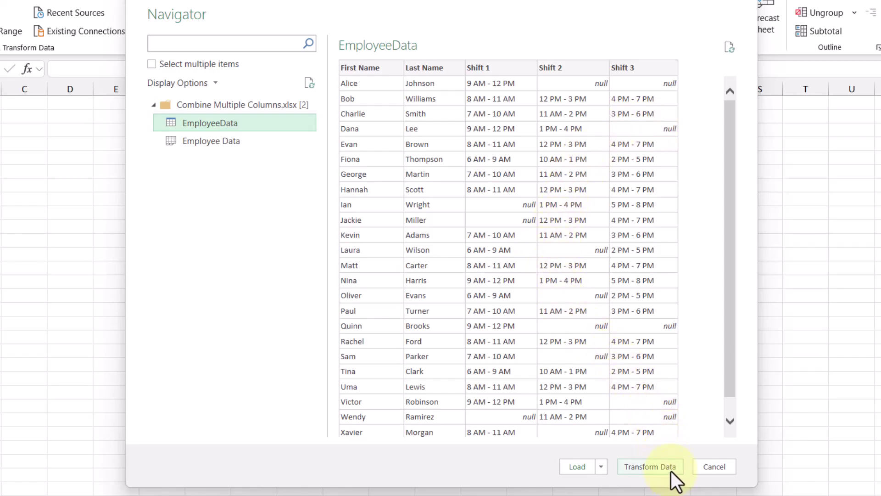
- Load EmployeeData into Power Query and merge First Name and Last Name with a space as 'Employee Name'
left_click(650, 466)
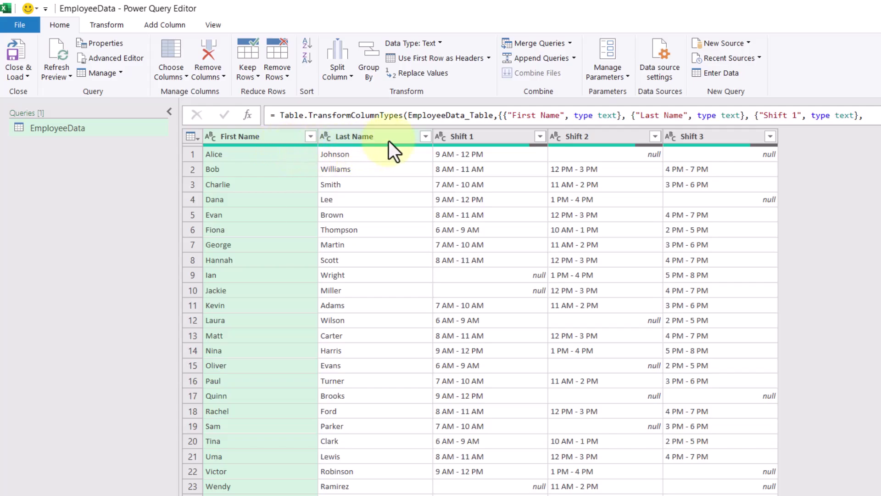
left_click(386, 136, "ctrl")
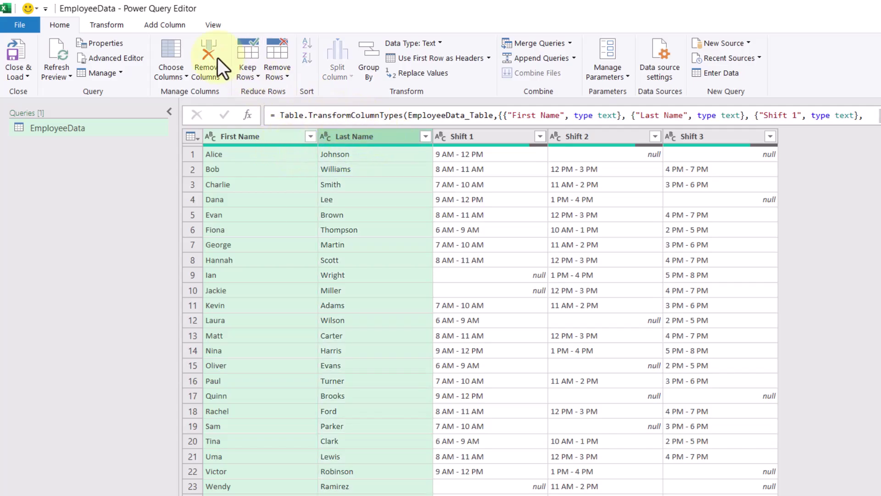
left_click(169, 27)
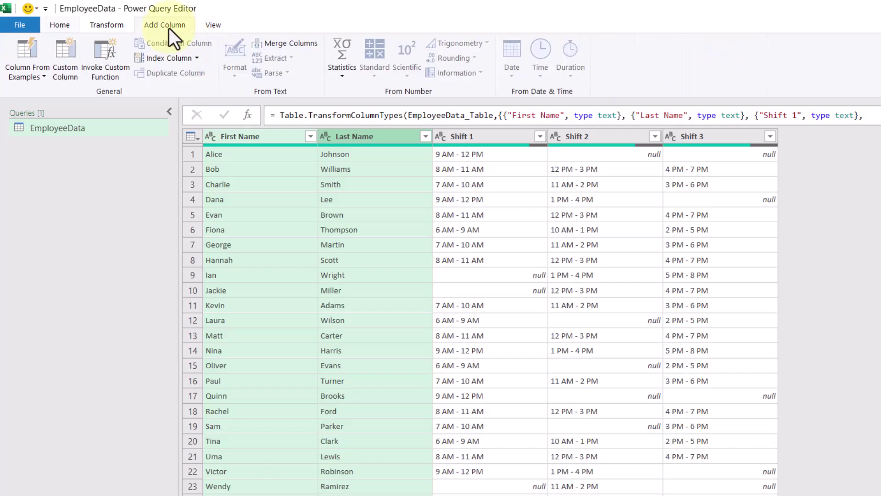
left_click(306, 45)
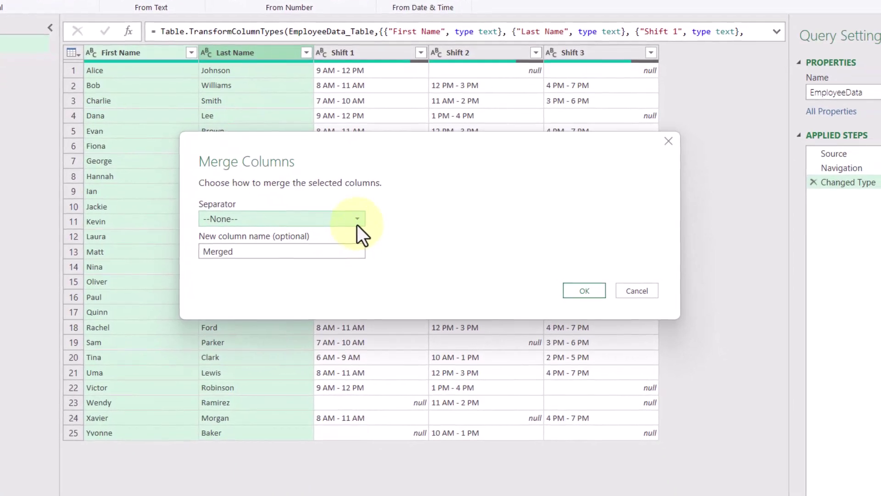
left_click(473, 304)
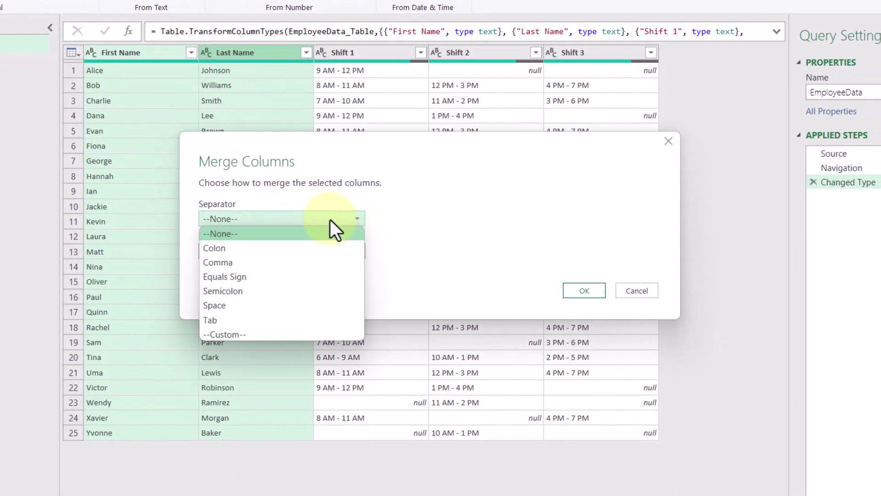
left_click(271, 304)
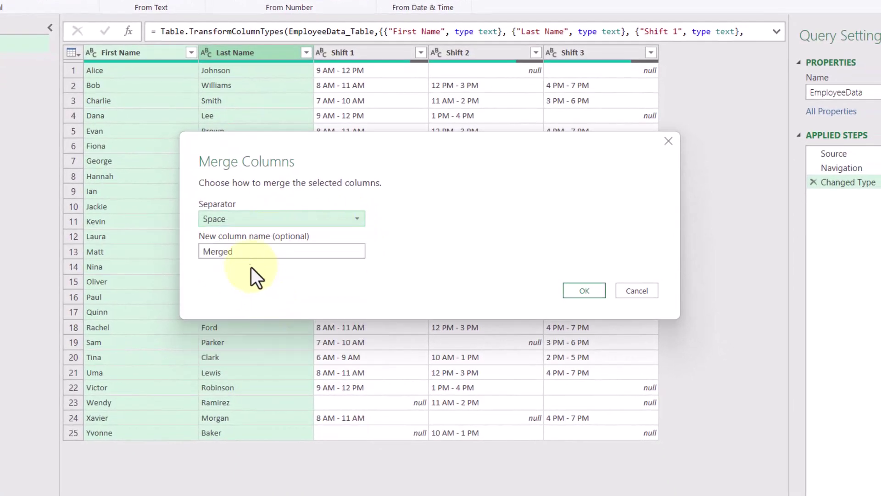
left_click_drag(248, 251, 175, 236)
type("E")
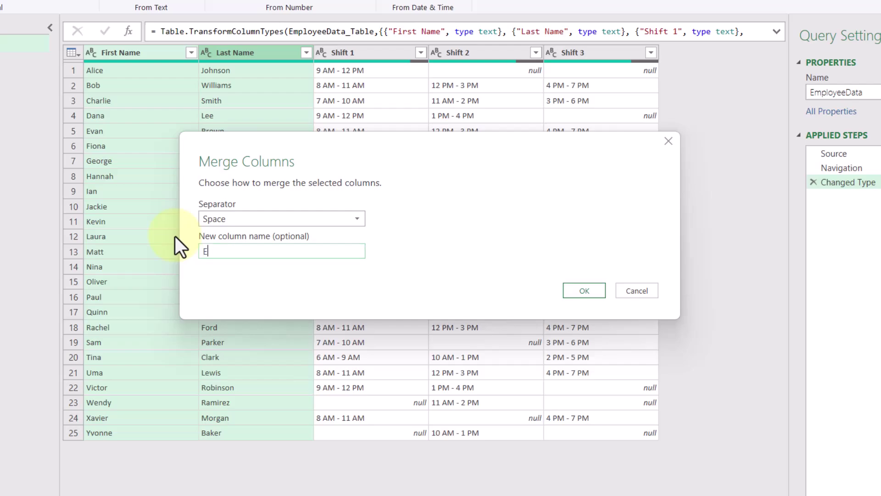
type("mployee Name")
- Confirm the merge so every row gets its full name in Employee Name
left_click(577, 293)
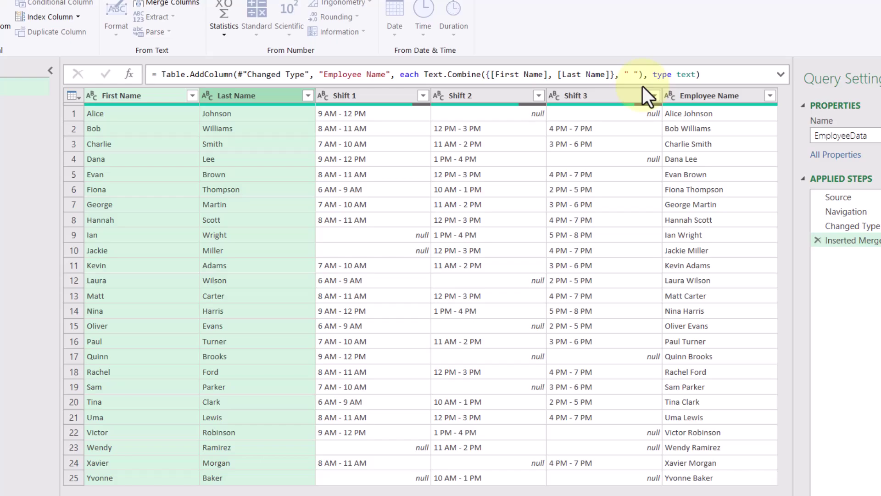
- Merge Shift 1 through Shift 3 with a custom ';' separator into a column named 'Shift Schedule'
left_click(367, 97)
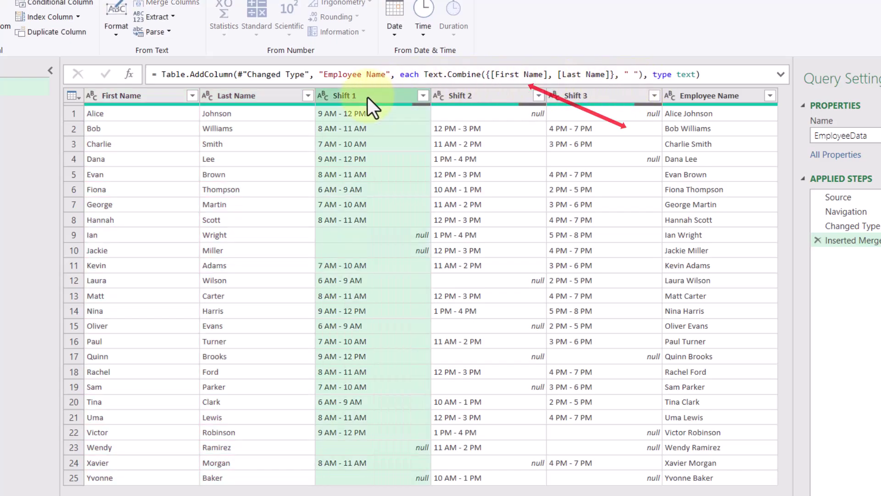
left_click(606, 96, "shift")
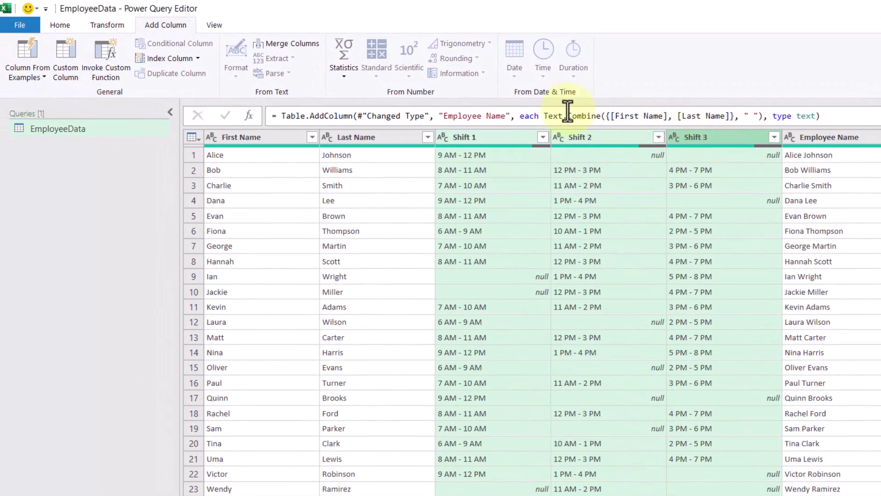
left_click(301, 43)
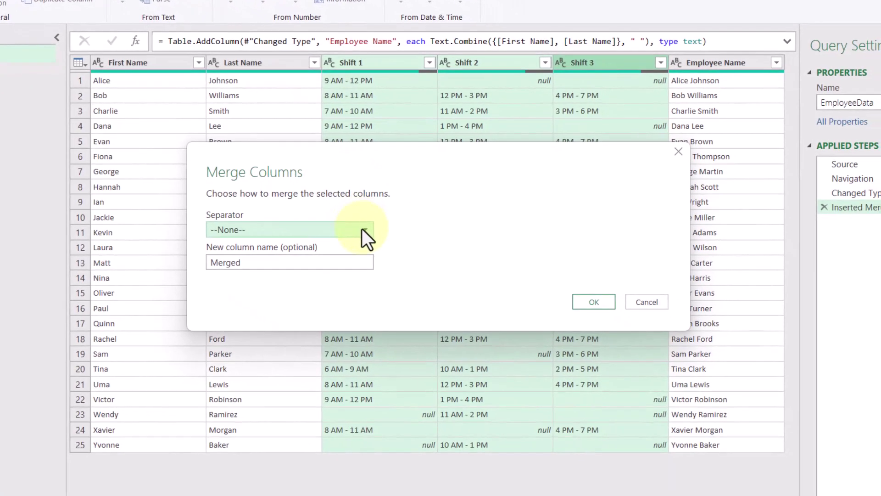
left_click(363, 228)
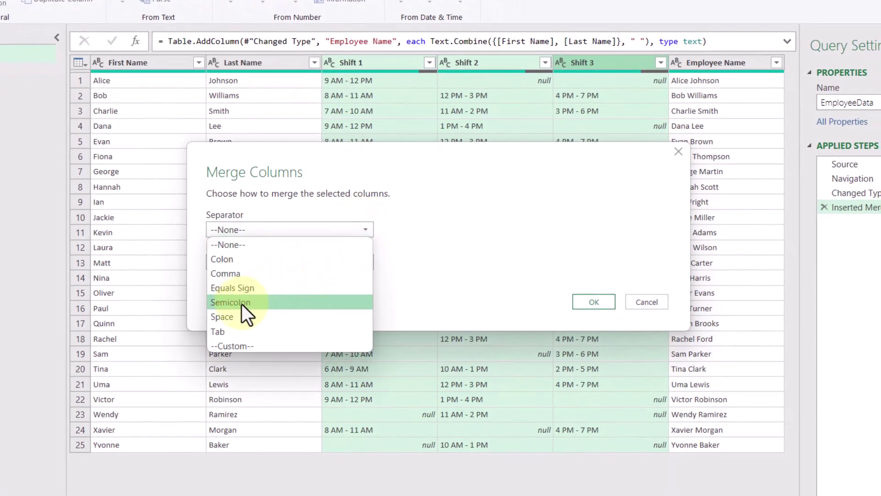
left_click(295, 345)
left_click(273, 250)
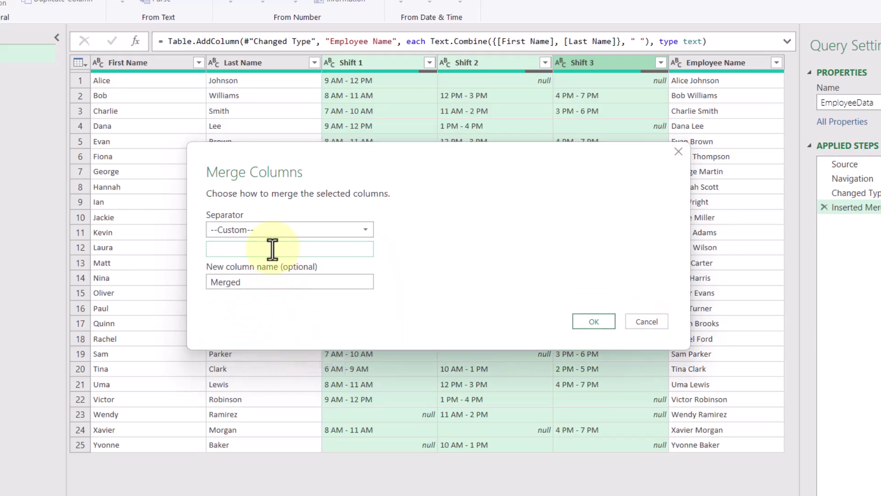
type(";")
key("Tab")
type("Shift ")
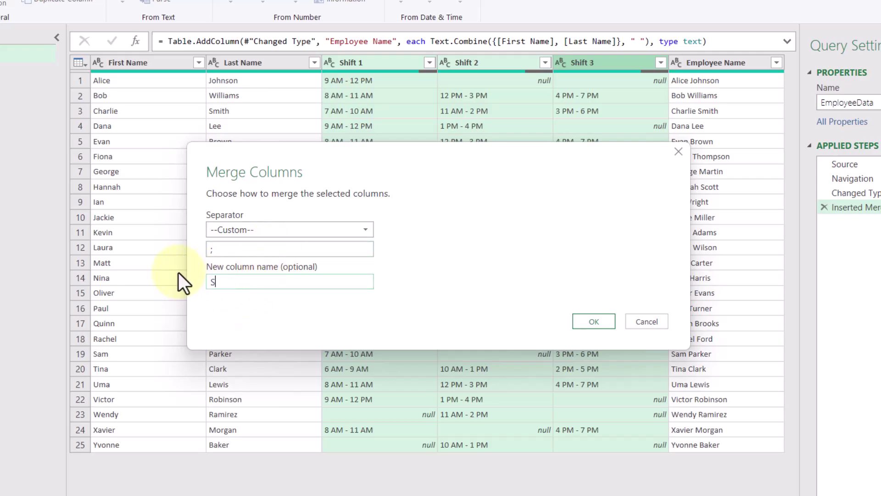
type("Schedule")
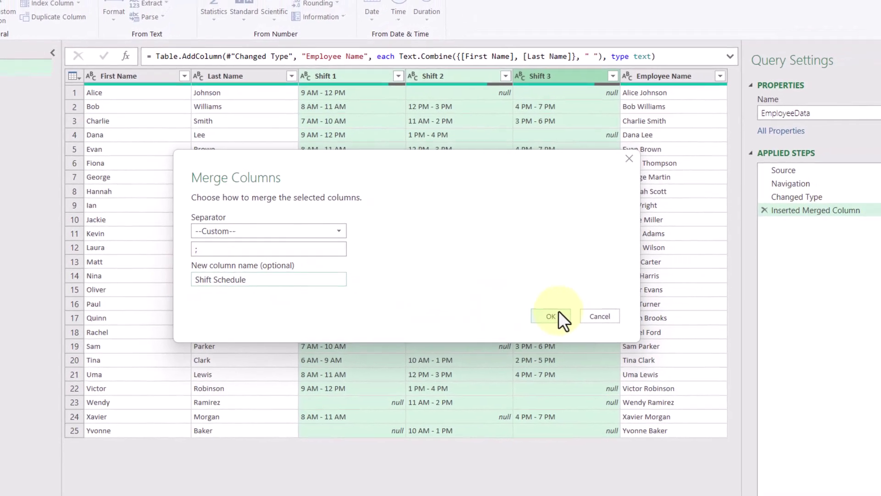
left_click(594, 321)
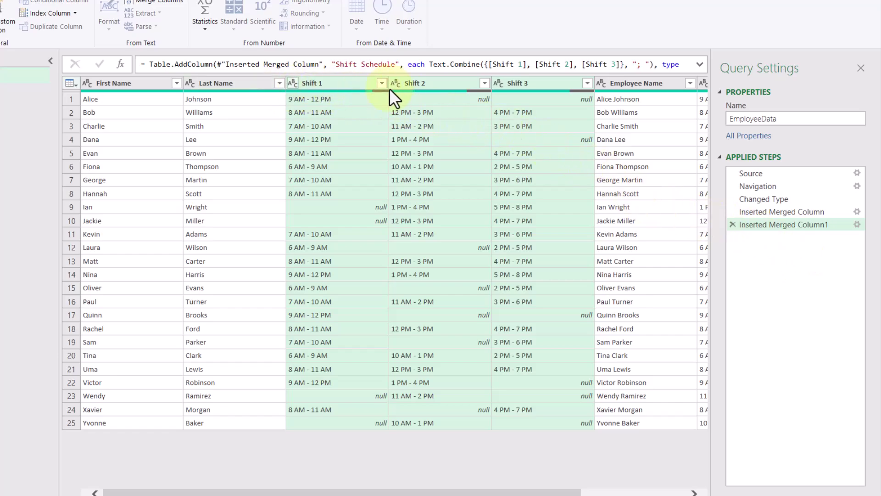
mouse_move(623, 93)
left_click_drag(507, 492, 679, 492)
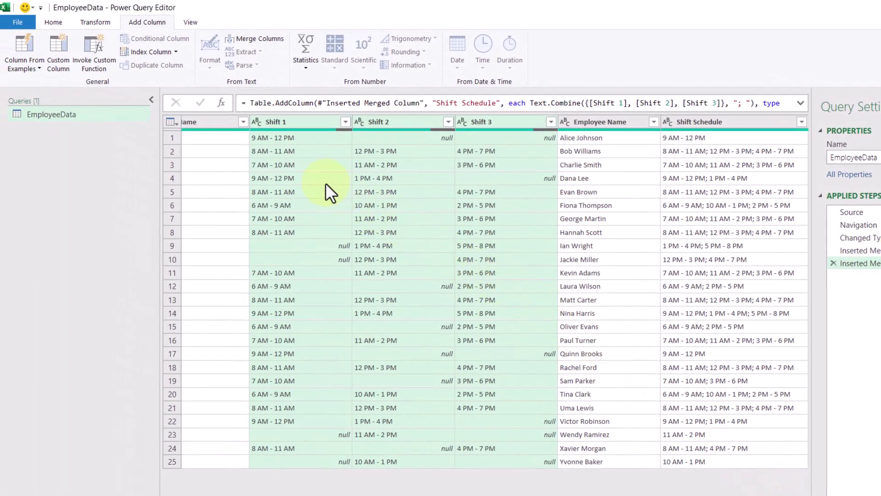
- Close & Load the EmployeeData query into the Excel workbook
left_click(54, 21)
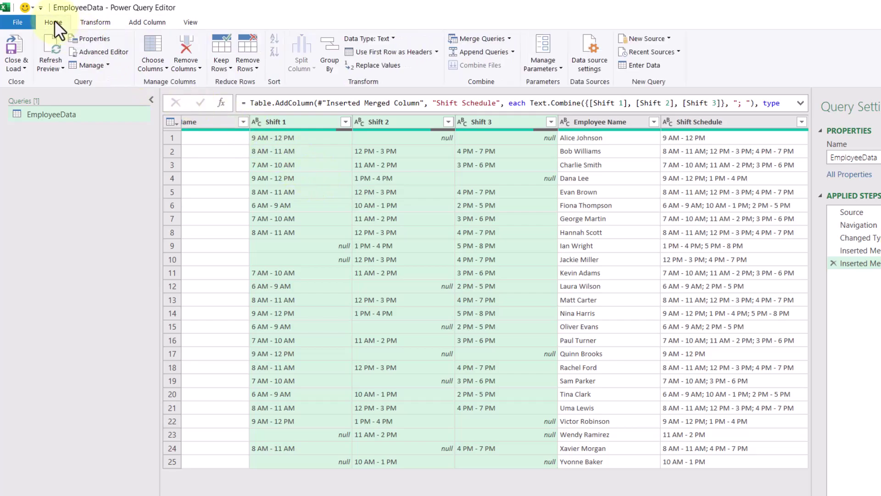
left_click(18, 40)
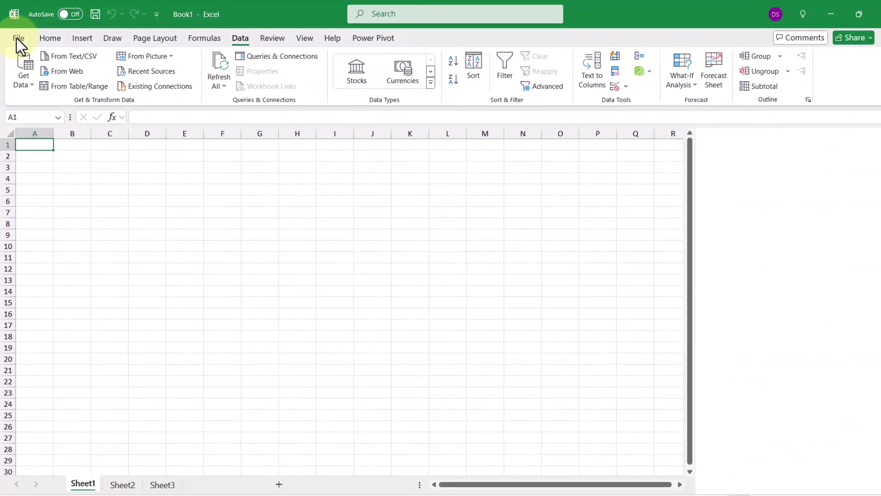